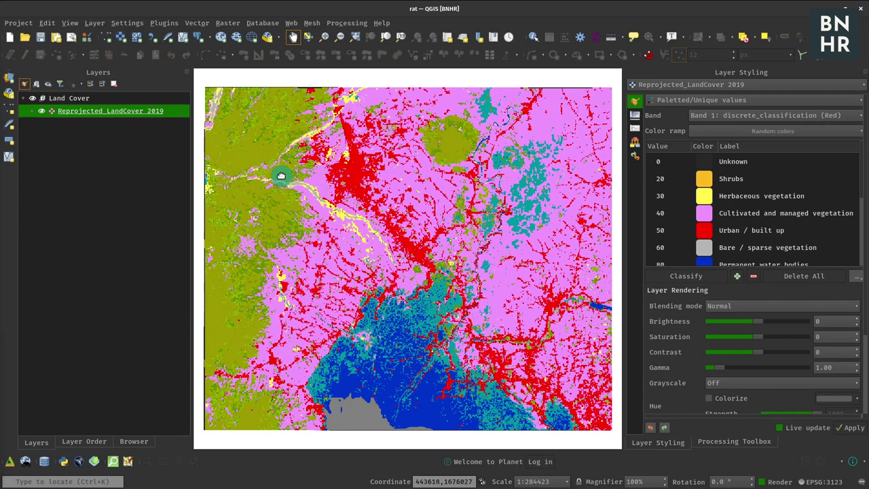
# Check the RasterAttributeTable plugin entry in the Plugin Manager's full plugin list.
pyautogui.click(165, 23)
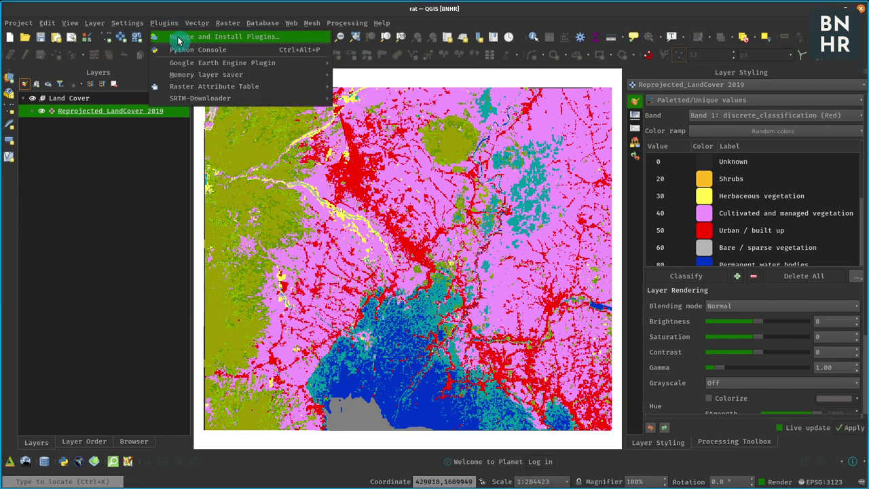
pyautogui.click(178, 38)
pyautogui.click(180, 172)
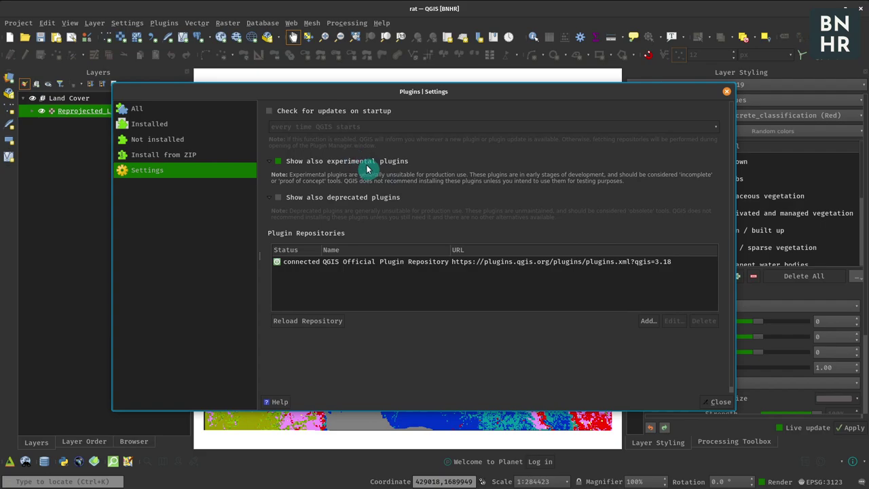
pyautogui.click(185, 111)
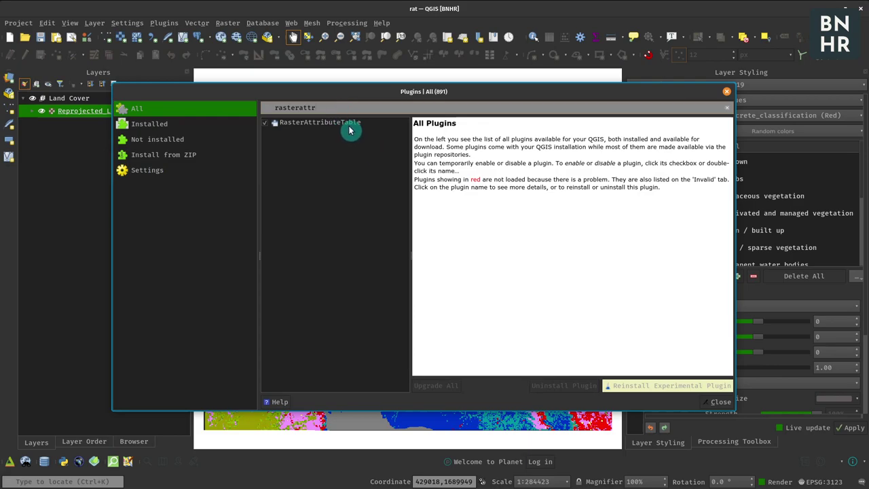
pyautogui.click(350, 126)
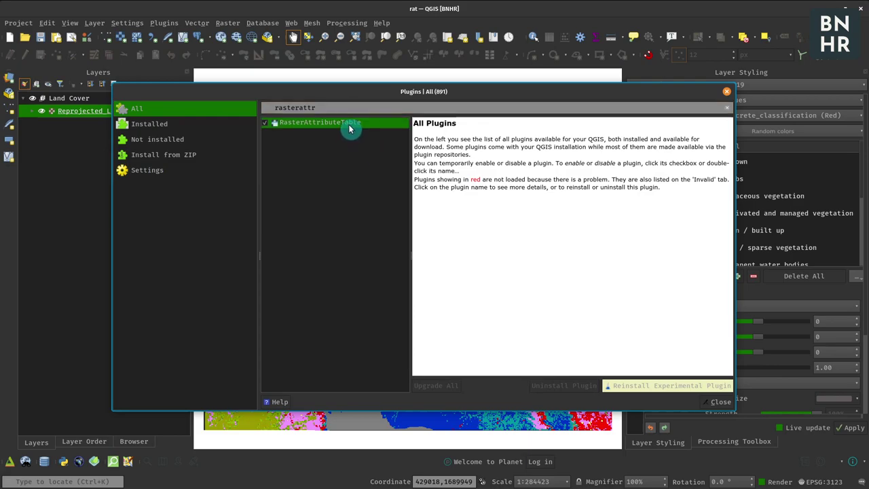
pyautogui.click(726, 93)
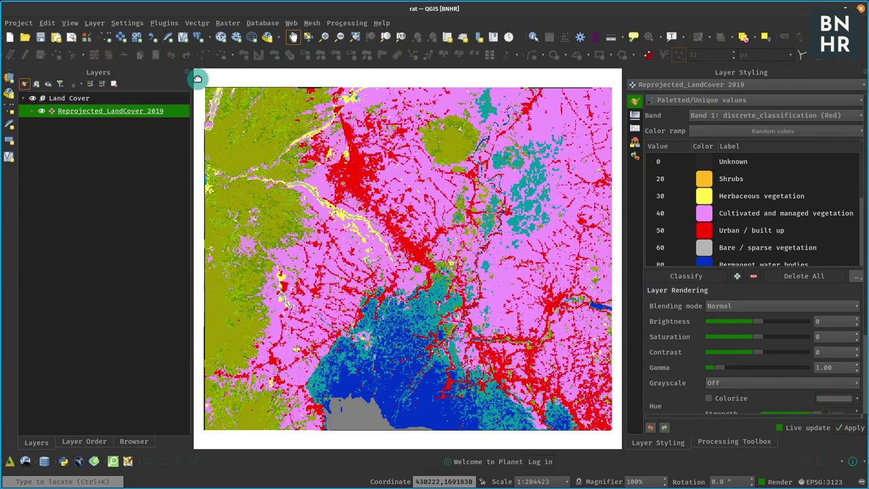
# Review the Raster Attribute Table plugin's managed layers list and its About information.
pyautogui.click(167, 25)
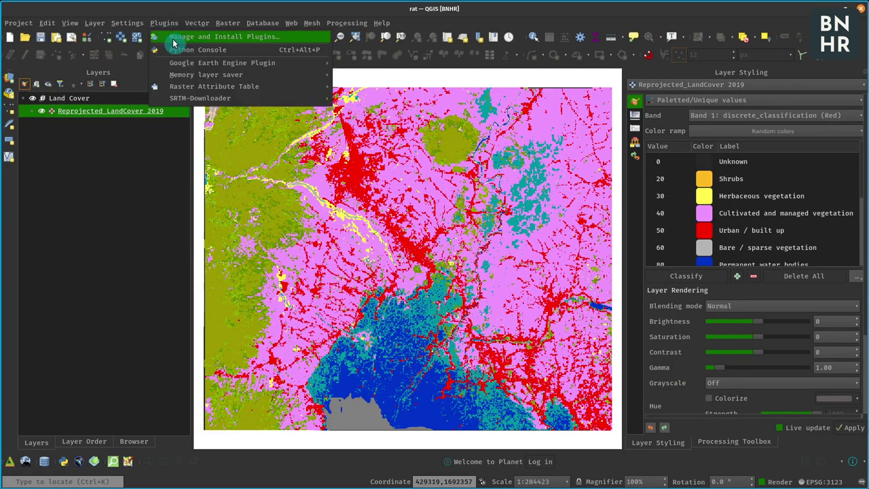
pyautogui.moveTo(200, 89)
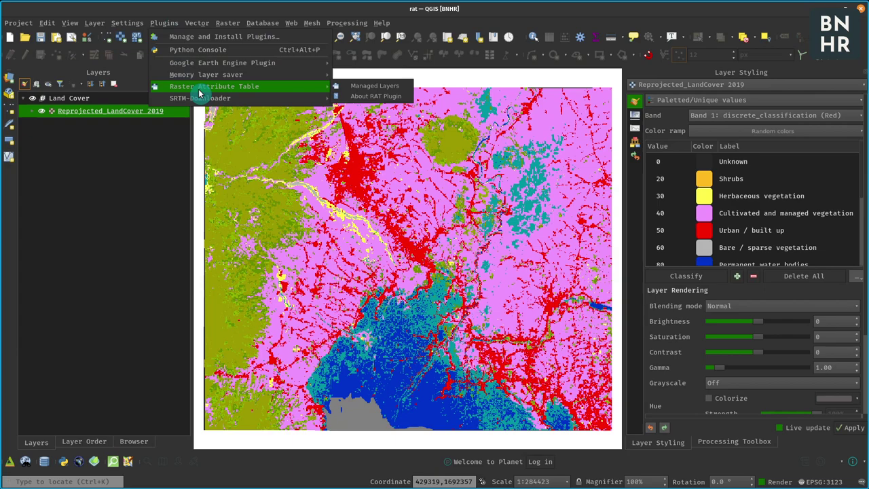
pyautogui.click(394, 89)
pyautogui.click(558, 116)
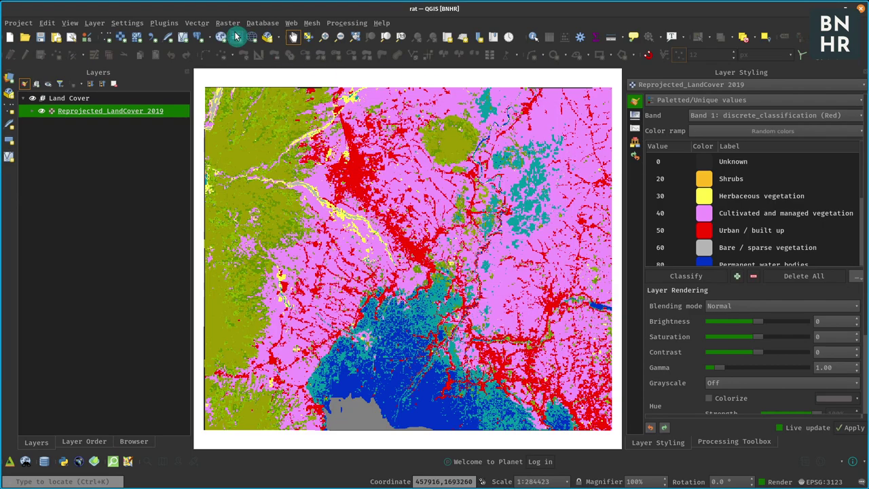
pyautogui.click(165, 23)
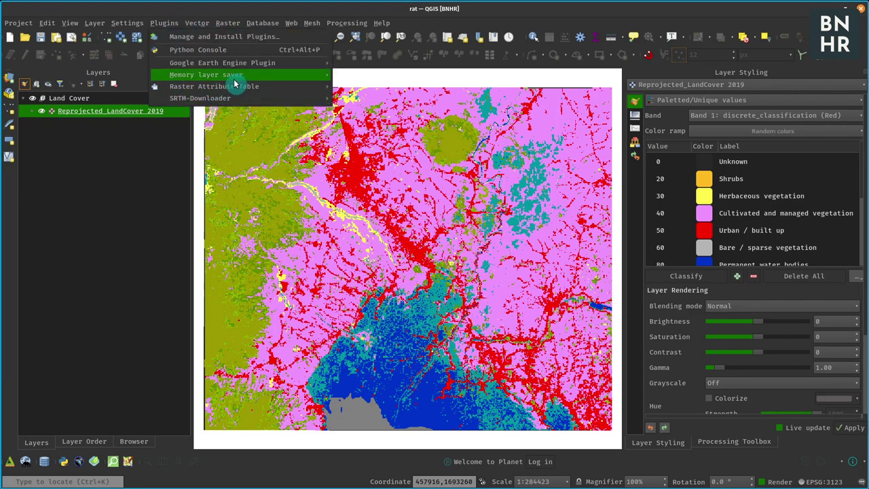
pyautogui.moveTo(245, 86)
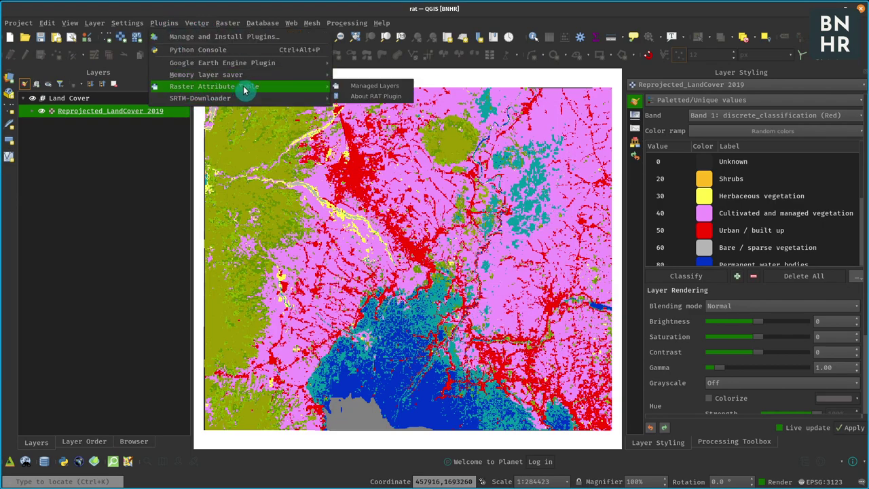
pyautogui.click(382, 96)
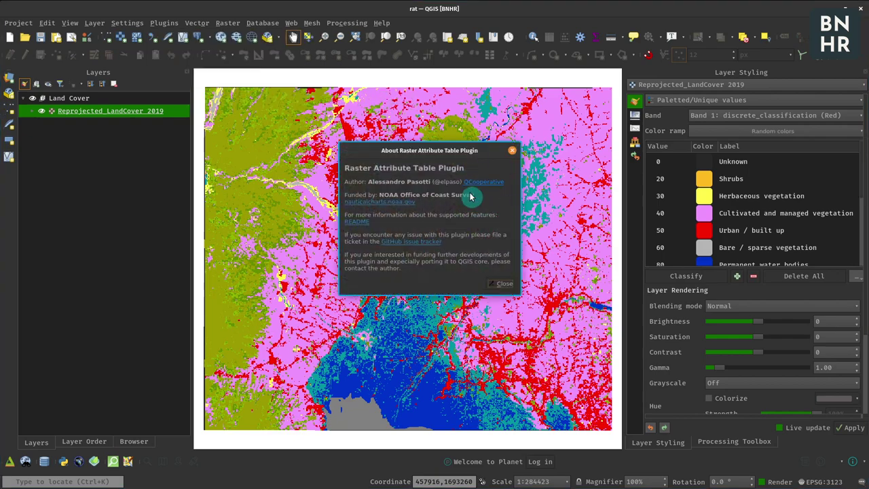
pyautogui.click(513, 154)
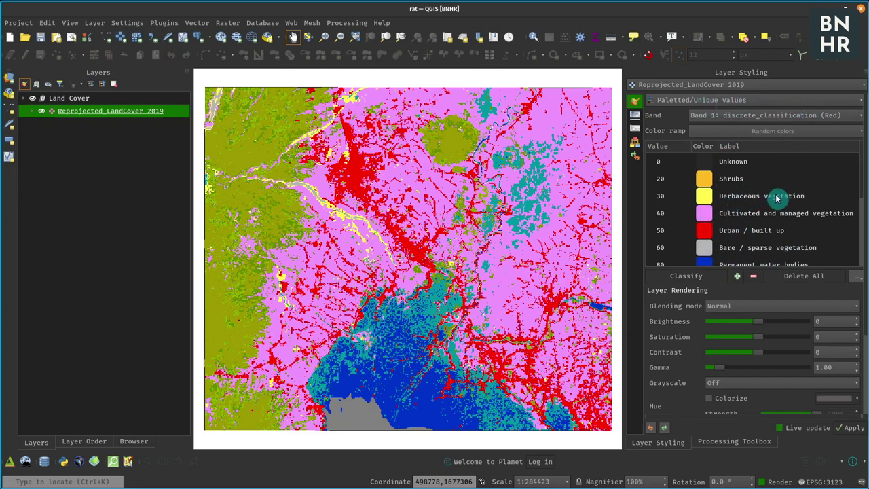
# Create a new attribute table for Reprojected_LandCover 2019 in GDAL auxiliary XML format.
pyautogui.click(131, 113)
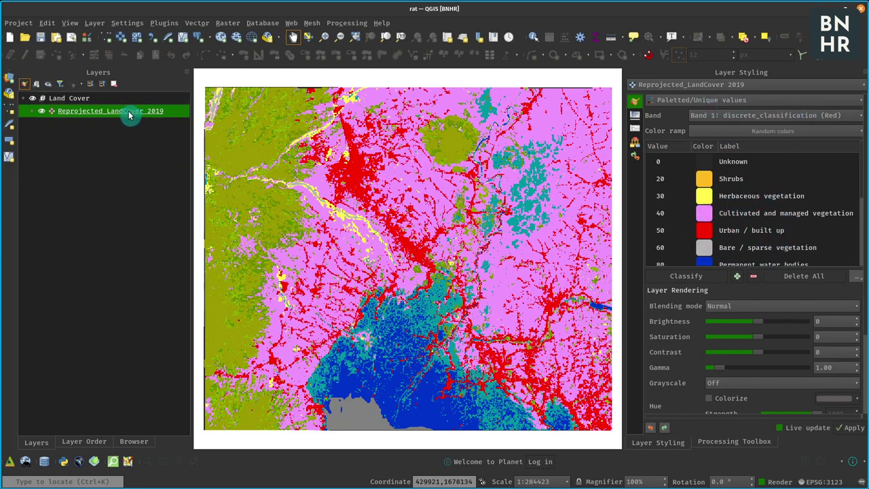
pyautogui.click(92, 117)
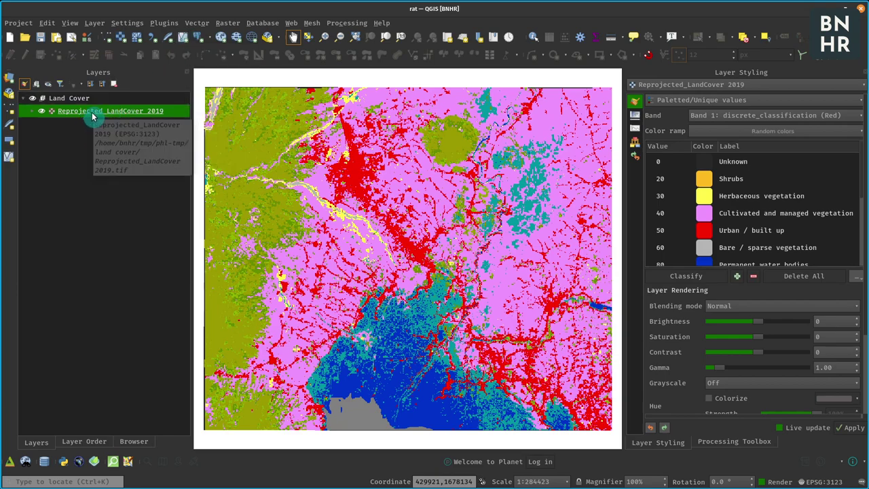
pyautogui.rightClick(93, 117)
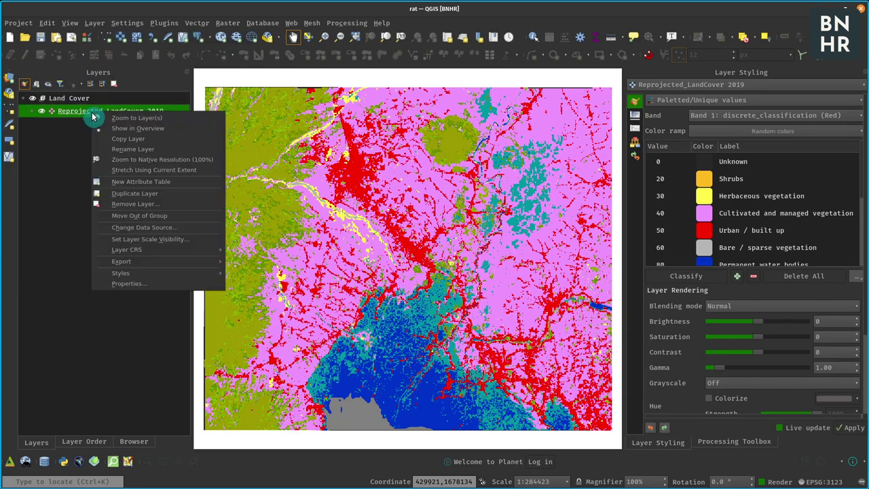
pyautogui.click(172, 184)
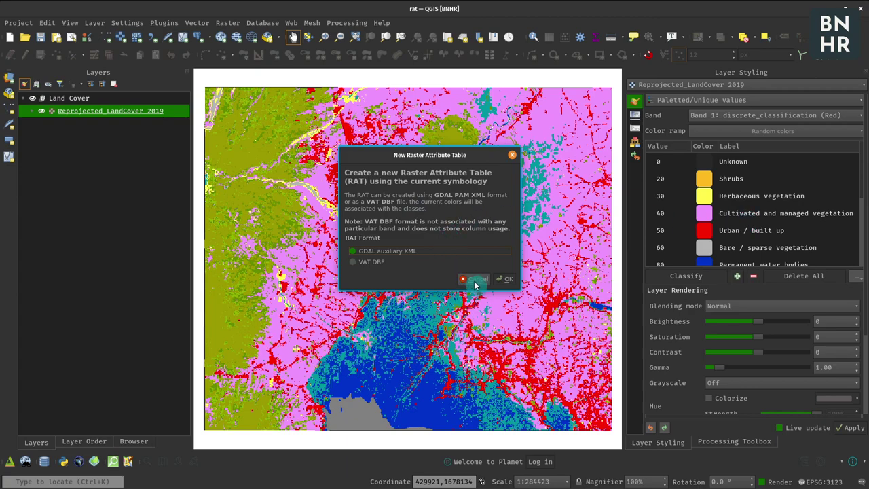
pyautogui.click(505, 284)
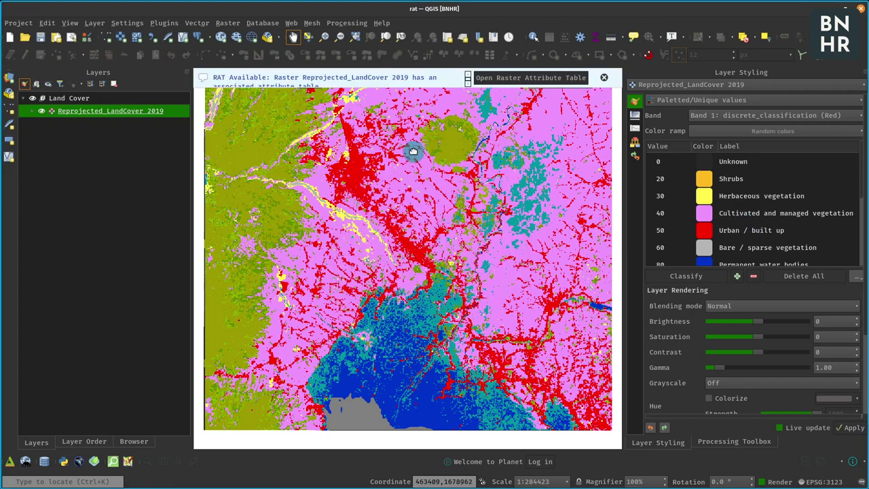
# Open the Reprojected_LandCover 2019 attribute table from the notification and turn on editing.
pyautogui.click(529, 80)
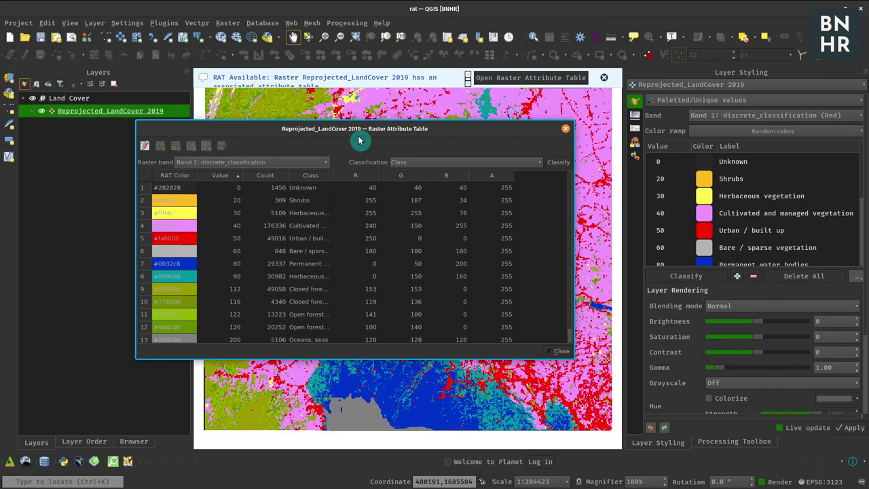
pyautogui.moveTo(359, 140); pyautogui.dragTo(320, 140)
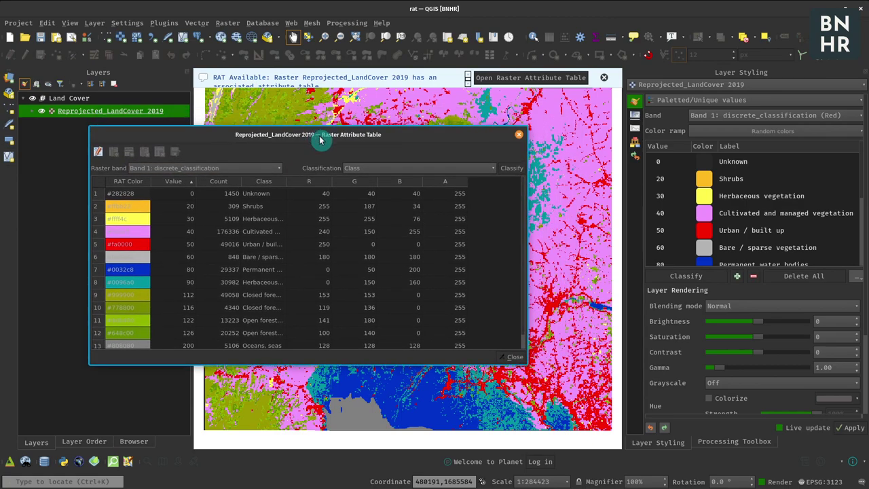
pyautogui.click(98, 154)
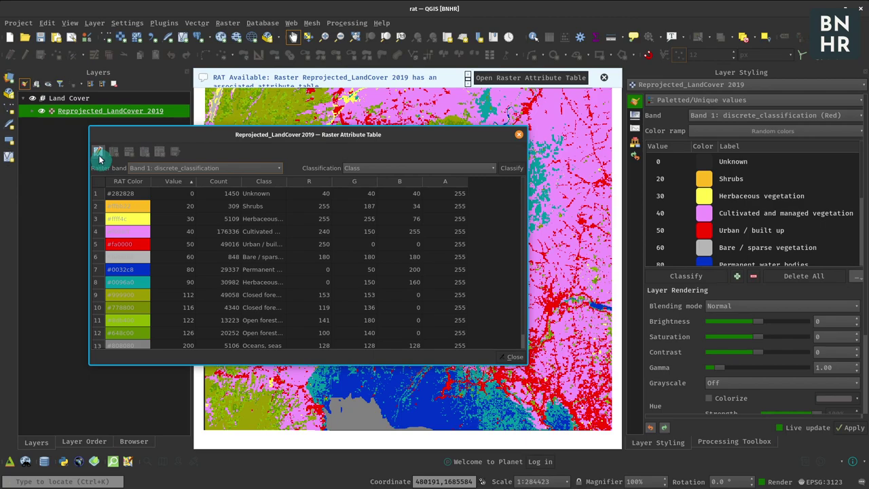
pyautogui.click(315, 220)
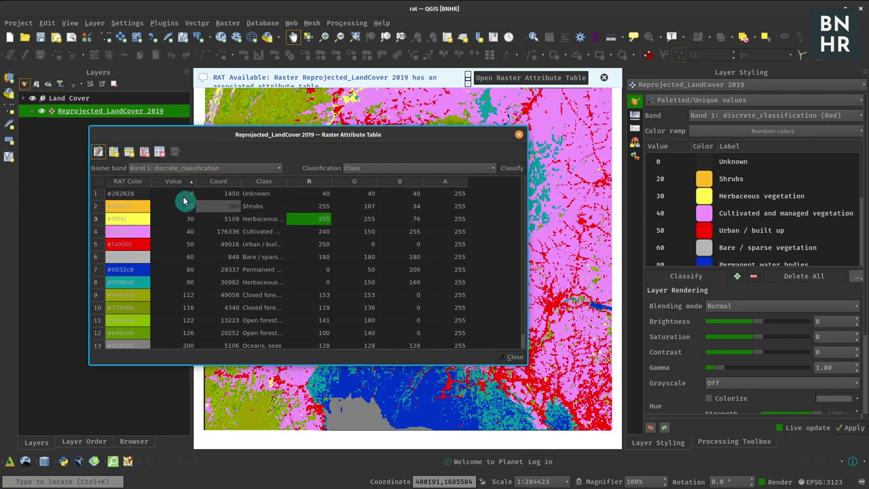
# Add a Class name usage column named Forest, inserted after the Class column.
pyautogui.click(119, 159)
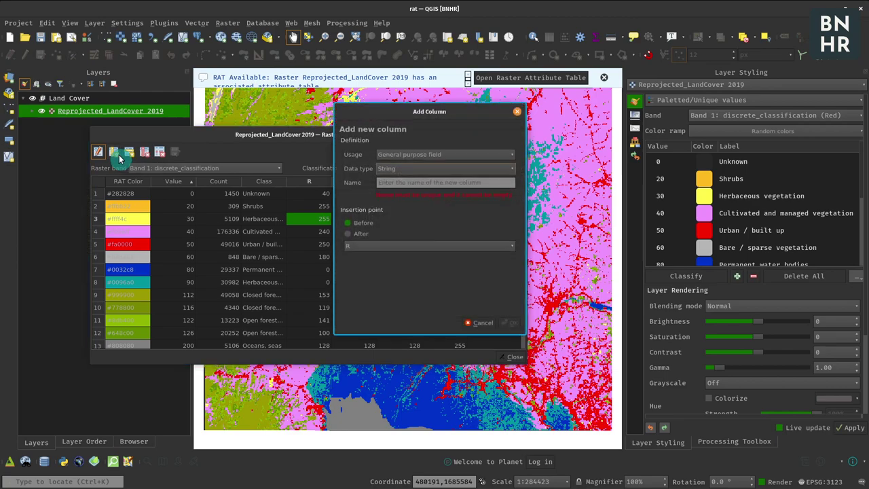
pyautogui.click(402, 161)
pyautogui.click(428, 167)
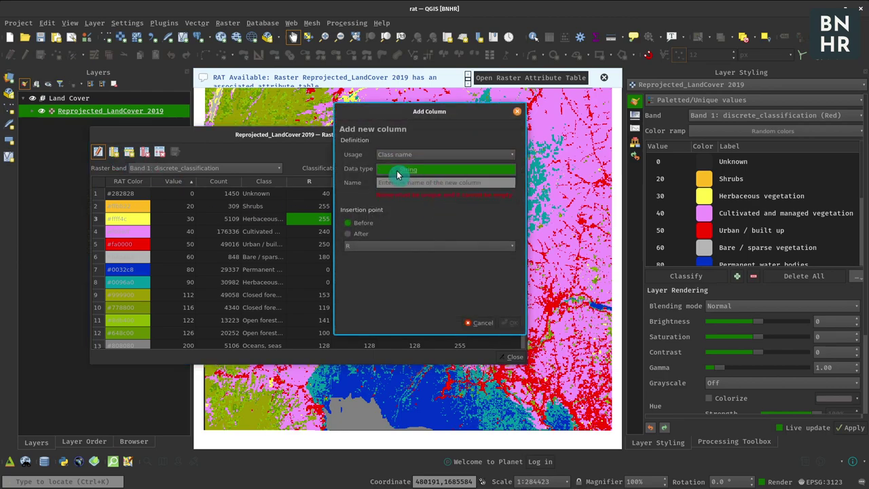
pyautogui.click(409, 182)
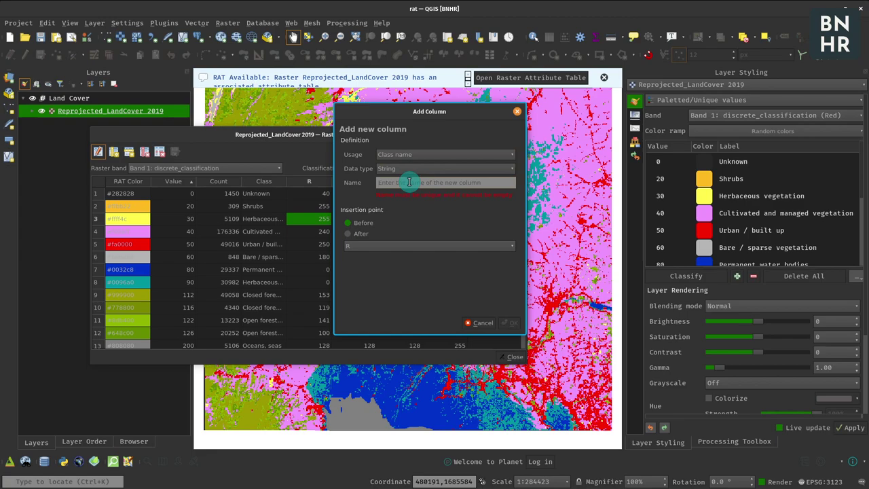
pyautogui.write('Forest')
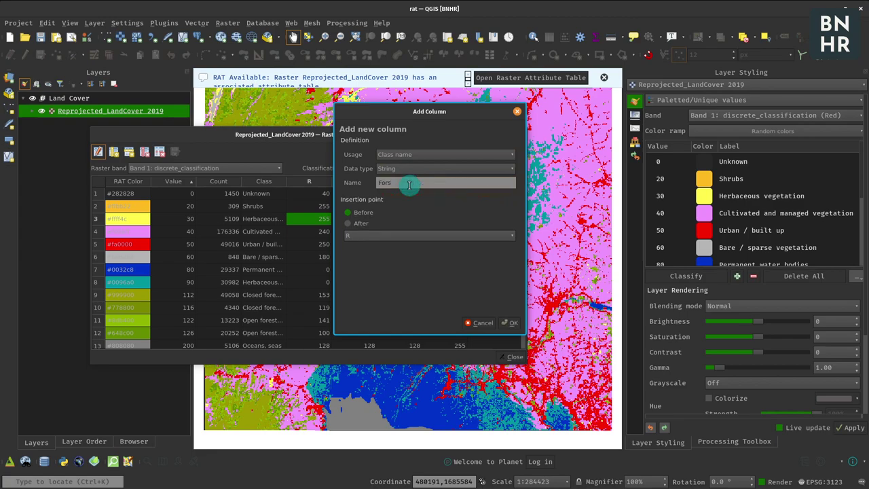
pyautogui.click(366, 235)
pyautogui.click(389, 231)
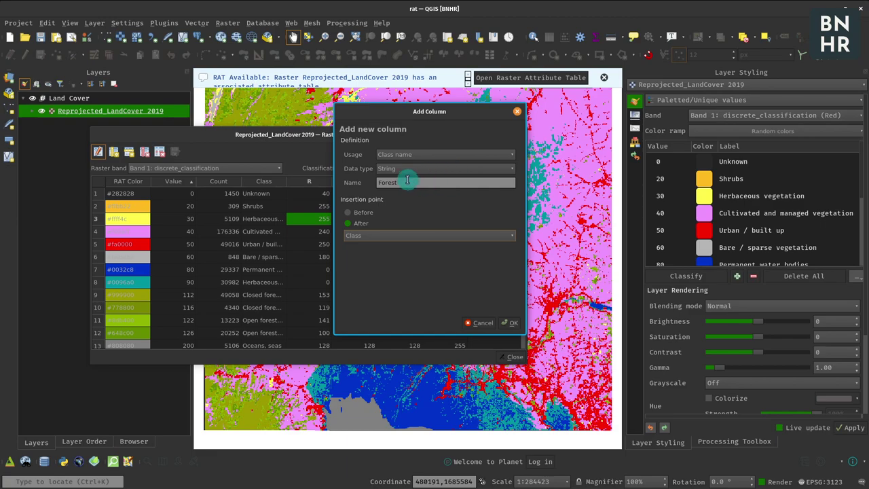
pyautogui.click(510, 327)
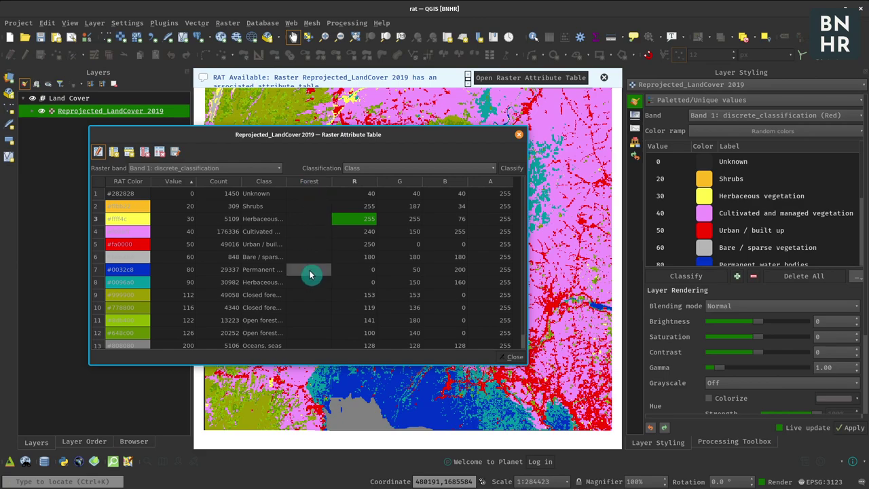
# Enter Non-Forest in the Forest column for the first eight classes.
pyautogui.doubleClick(307, 194)
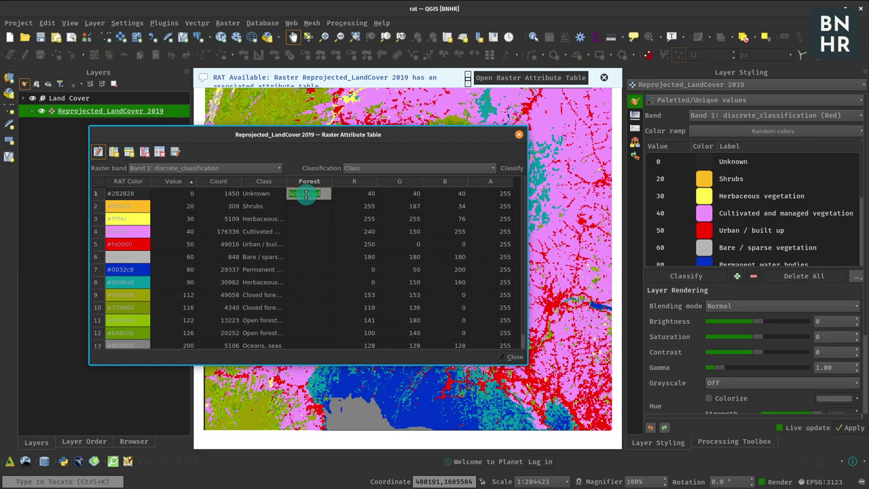
pyautogui.click(309, 206)
pyautogui.write('Non-Forest')
pyautogui.click(307, 219)
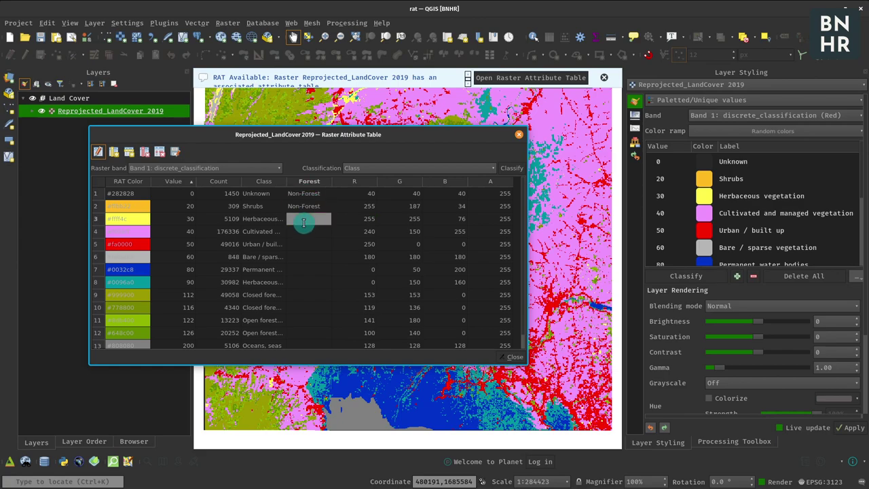
pyautogui.write('Non-Forest')
pyautogui.click(304, 232)
pyautogui.write('Non-Forest')
pyautogui.click(306, 244)
pyautogui.write('Non-Forest')
pyautogui.click(305, 257)
pyautogui.write('Non-Forest')
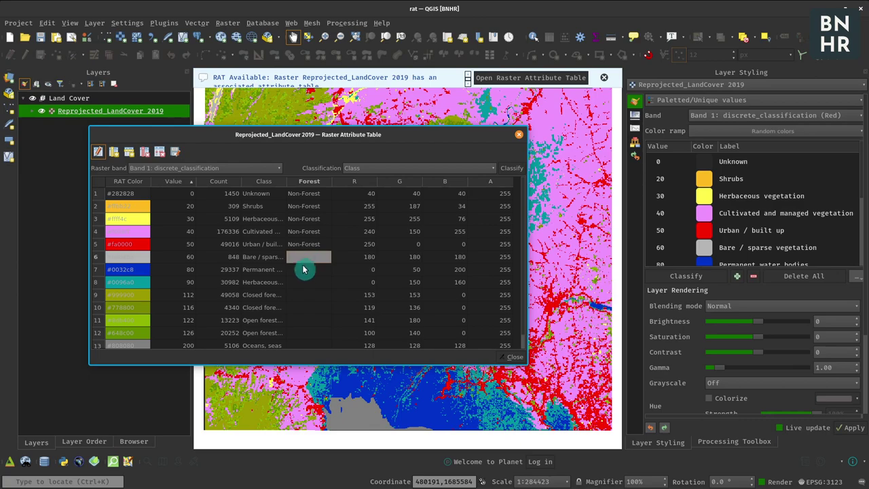
pyautogui.click(301, 270)
pyautogui.hotkey('ctrl', 'v')
pyautogui.click(301, 282)
pyautogui.hotkey('ctrl', 'v')
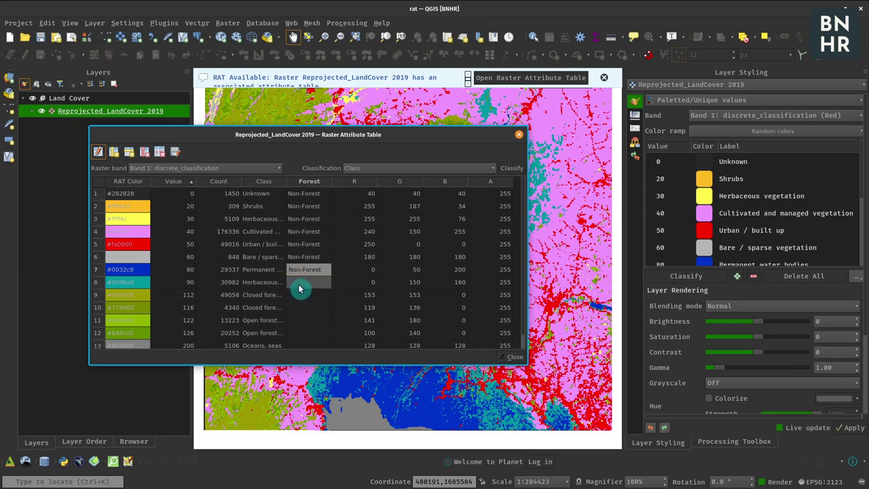
# Enter Forest for the four closed and open forest rows 9–12, then edit the Oceans, seas row.
pyautogui.click(305, 297)
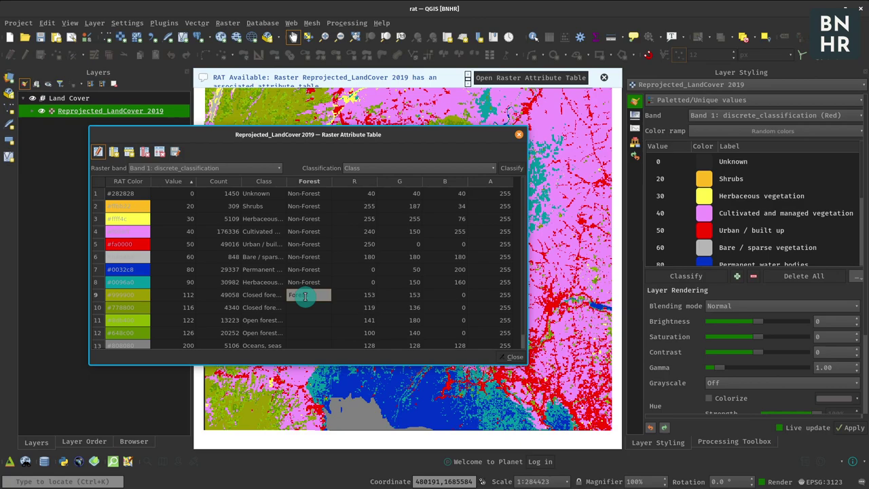
pyautogui.click(309, 307)
pyautogui.write('Forest')
pyautogui.click(310, 320)
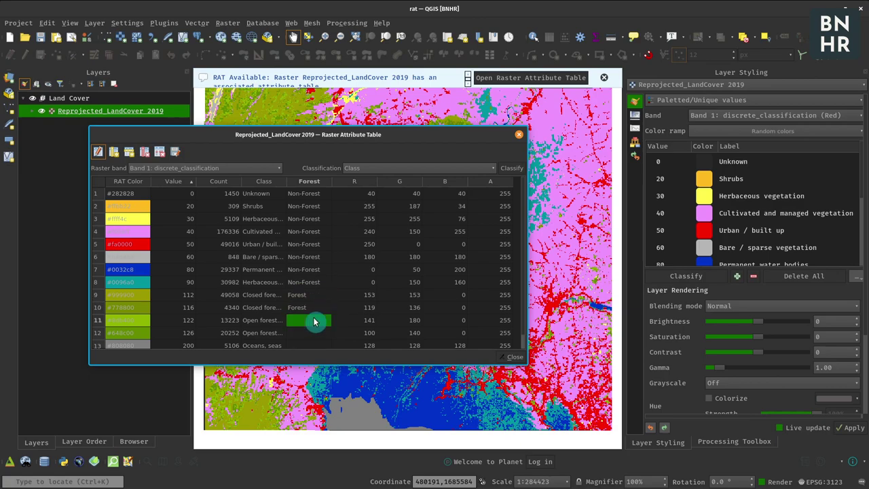
pyautogui.write('Forest')
pyautogui.click(313, 333)
pyautogui.hotkey('ctrl', 'v')
pyautogui.click(307, 343)
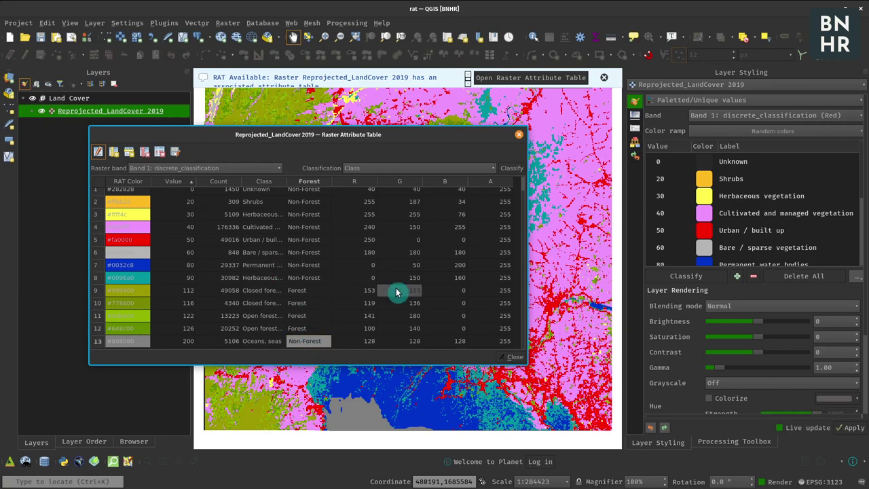
# Mark Oceans, seas as Non-Forest, stop editing, and reclassify the layer by the Forest column.
pyautogui.click(370, 291)
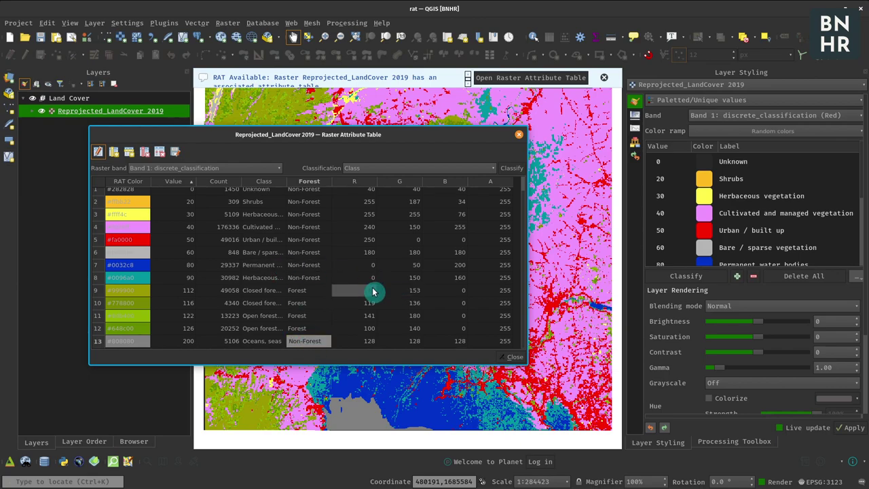
pyautogui.click(99, 151)
pyautogui.click(381, 171)
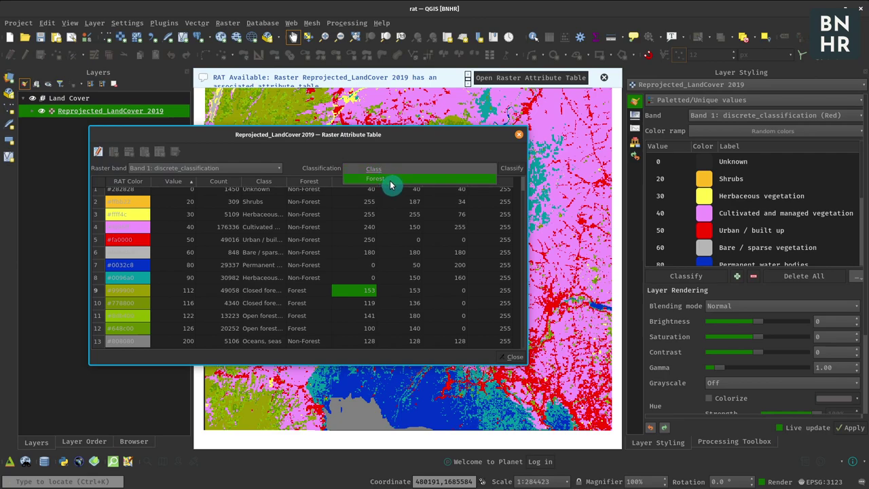
pyautogui.click(391, 180)
pyautogui.click(512, 169)
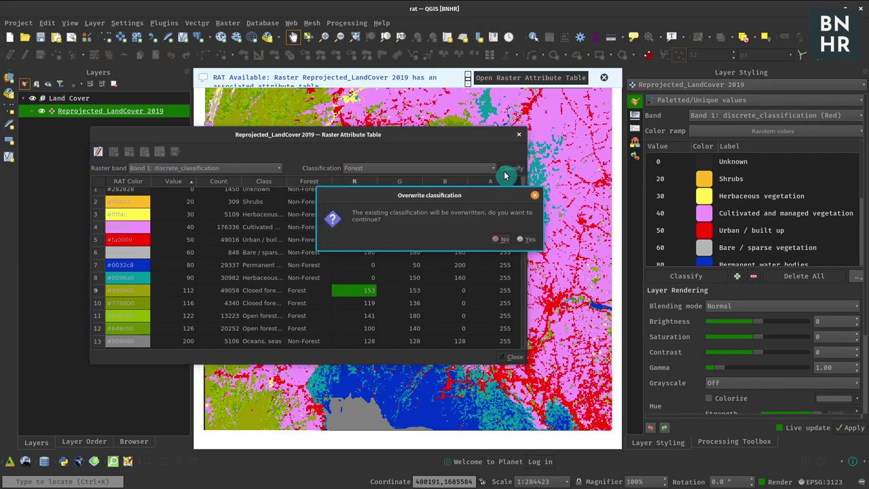
pyautogui.click(524, 240)
pyautogui.moveTo(397, 140); pyautogui.dragTo(411, 163)
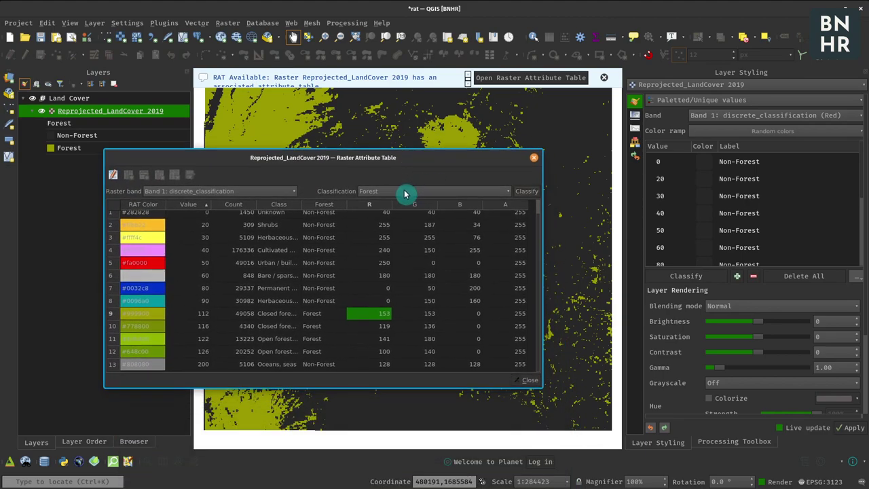
# Reclassify the layer by the Class column, overwriting the Forest classification.
pyautogui.click(404, 189)
pyautogui.click(404, 188)
pyautogui.click(525, 192)
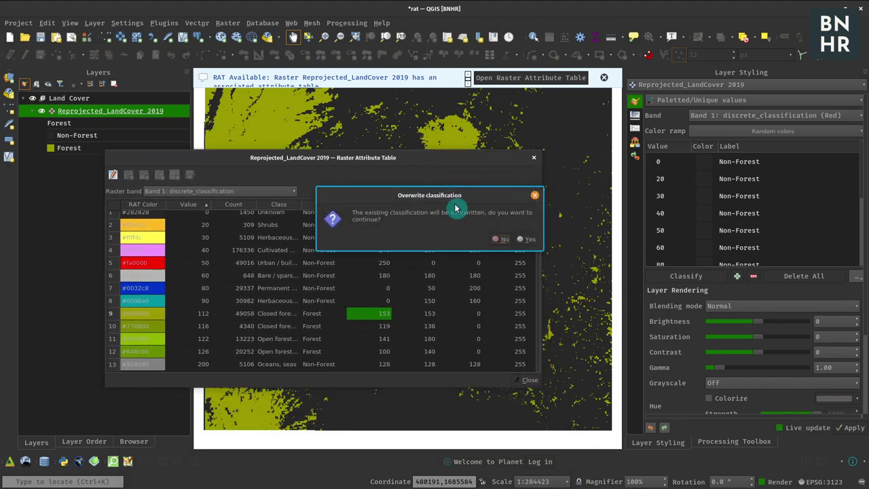
pyautogui.click(527, 239)
pyautogui.moveTo(441, 170)
pyautogui.mouseDown()
pyautogui.moveTo(431, 400)
pyautogui.moveTo(452, 168)
pyautogui.mouseUp()
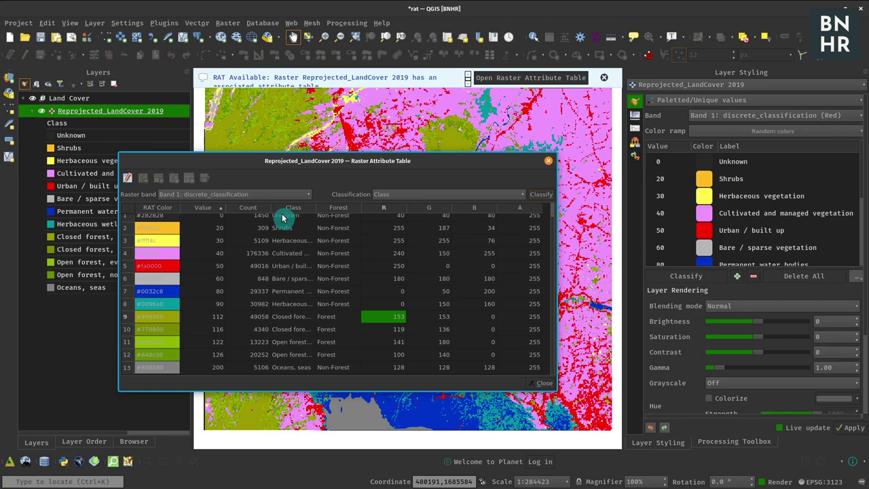
pyautogui.click(248, 303)
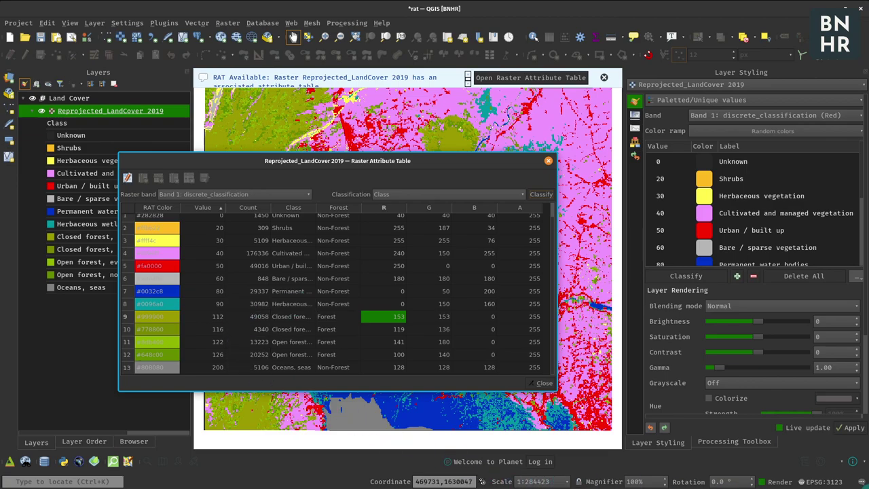